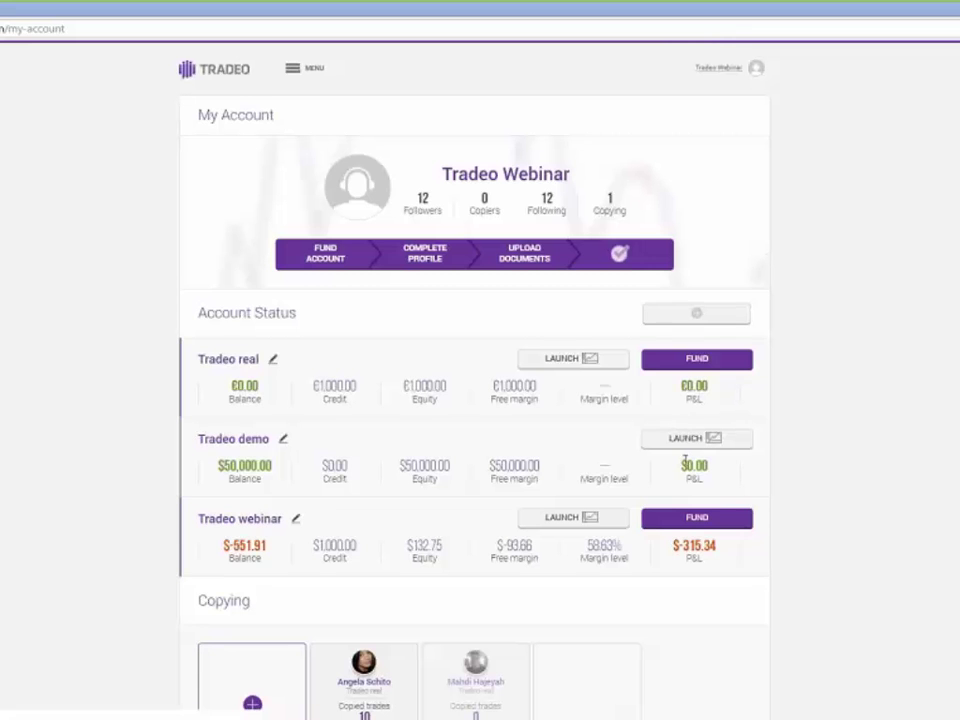
# Step: Launch the Tradeo demo account and look through its social feed, instruments, trades, news, economic calendar and people lists
pyautogui.click(698, 443)
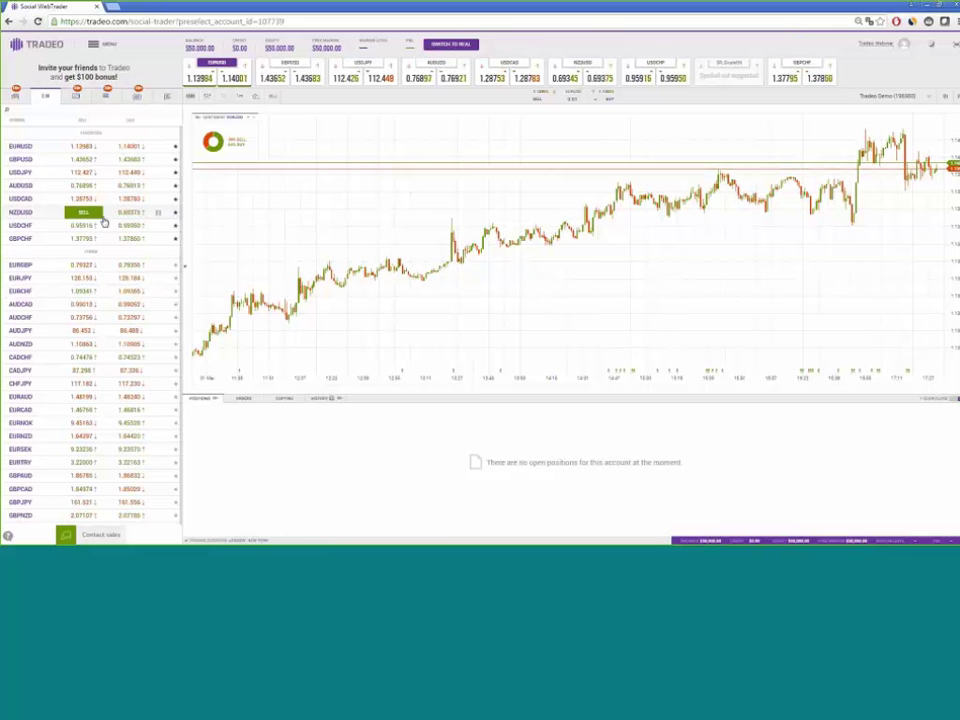
pyautogui.click(17, 97)
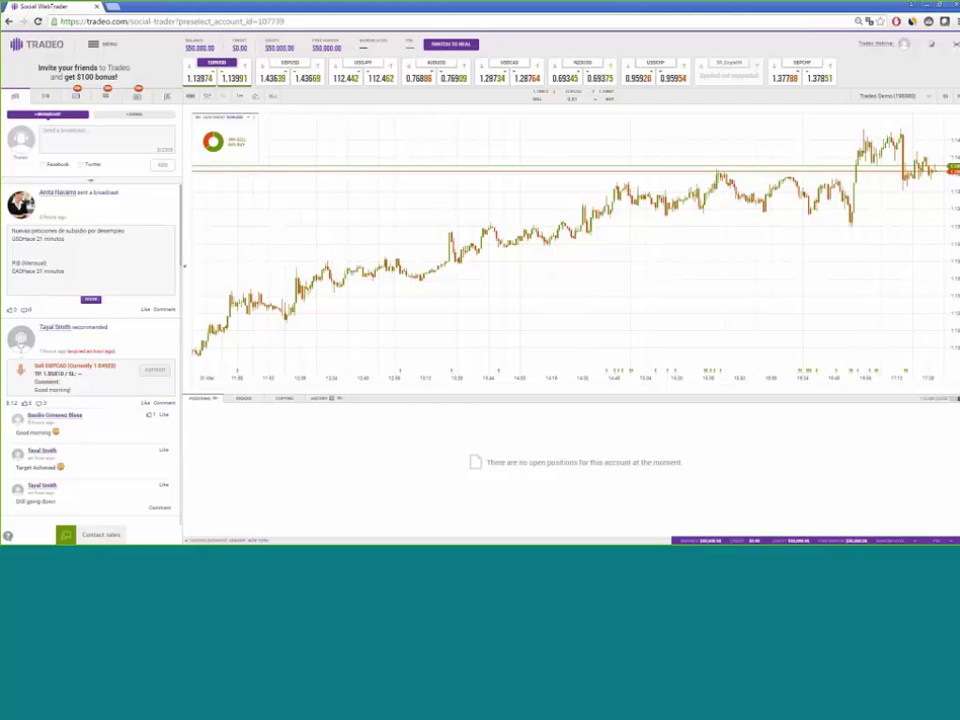
pyautogui.click(46, 97)
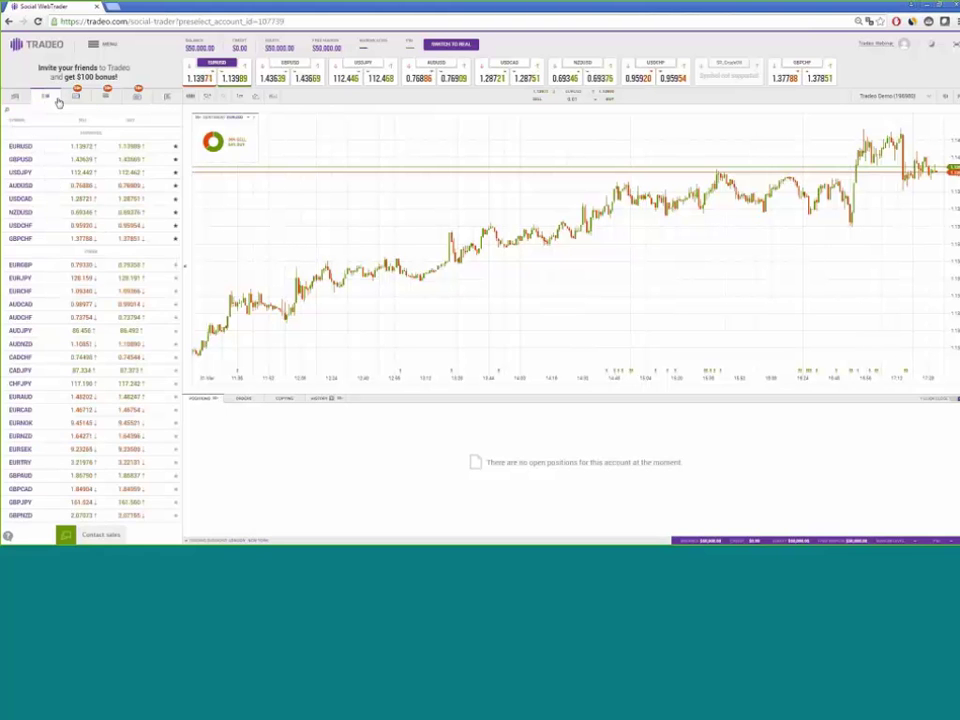
pyautogui.click(74, 98)
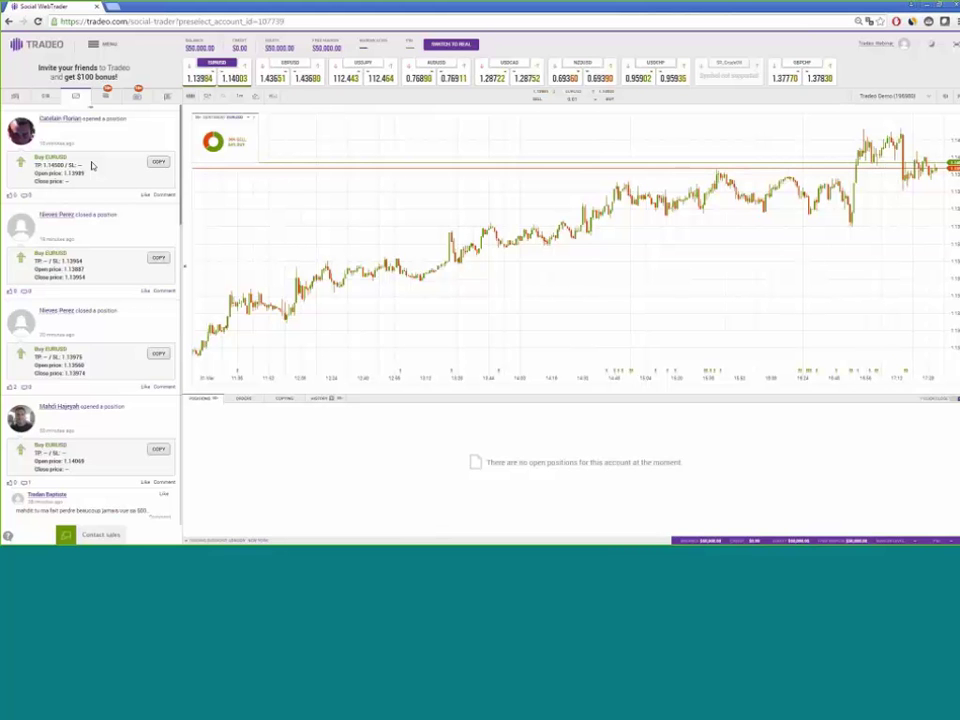
pyautogui.click(106, 96)
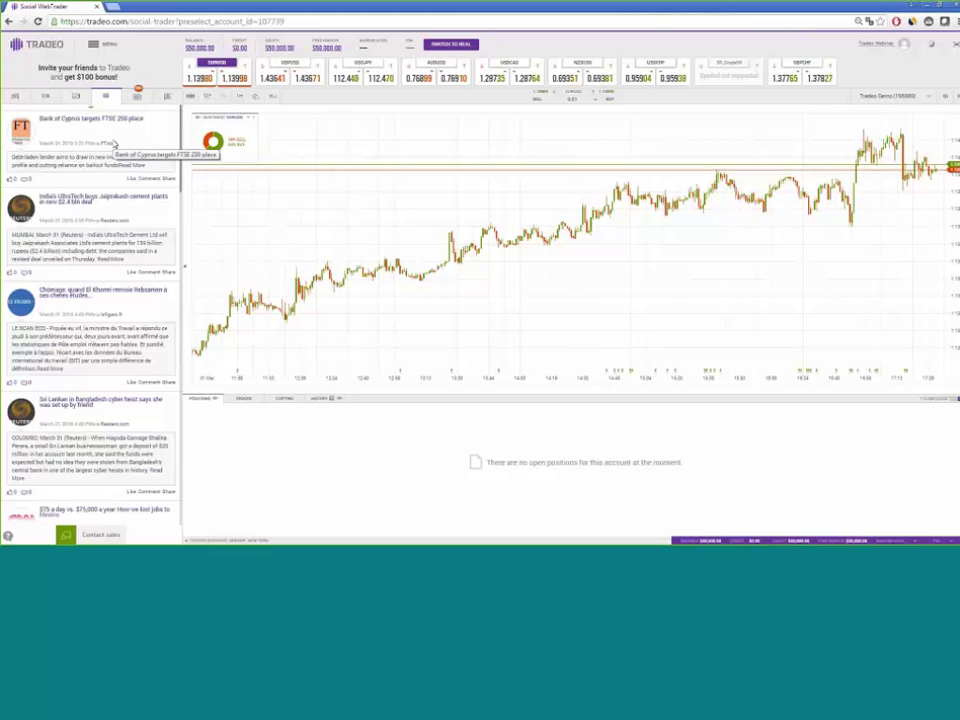
pyautogui.click(137, 96)
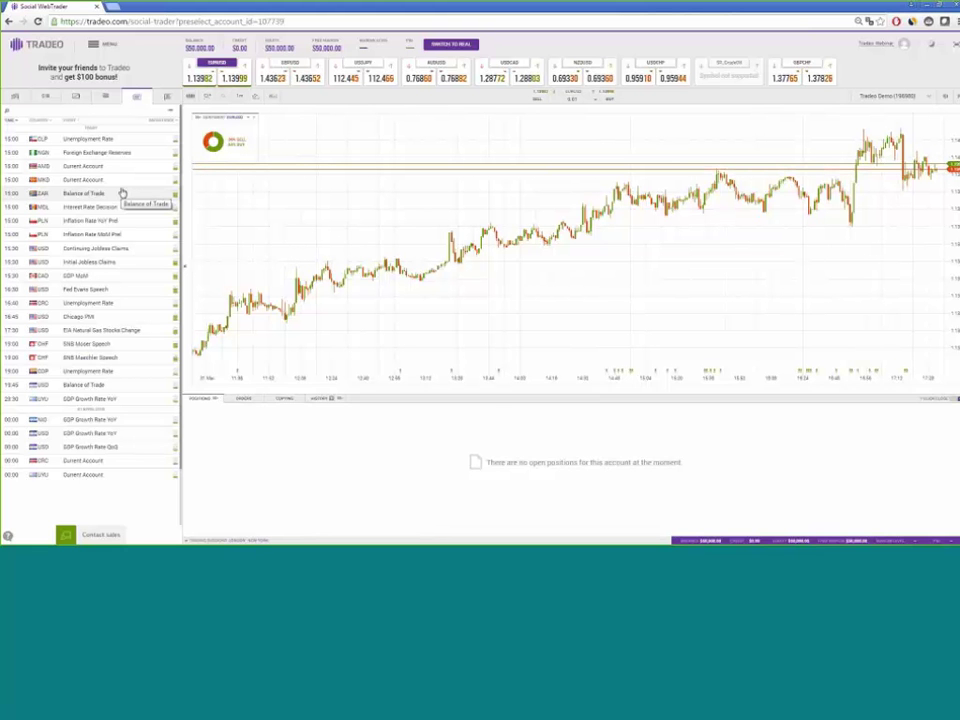
pyautogui.click(167, 98)
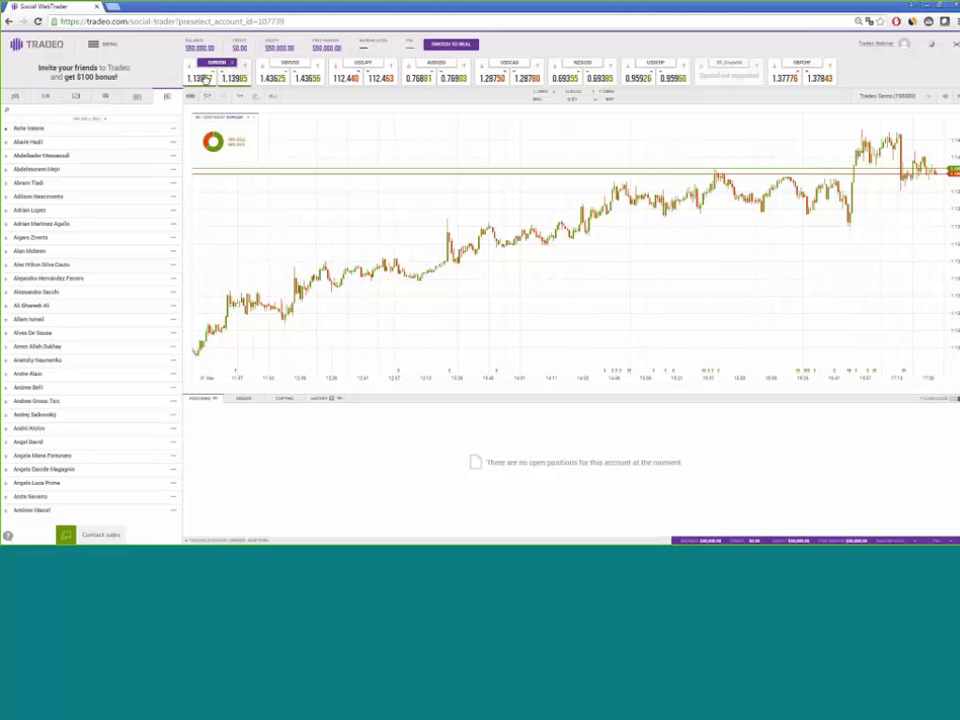
# Step: Buy 0.01 lots of EURUSD by instant execution on the demo account, with stop loss and take profit left at 0.0
pyautogui.click(234, 78)
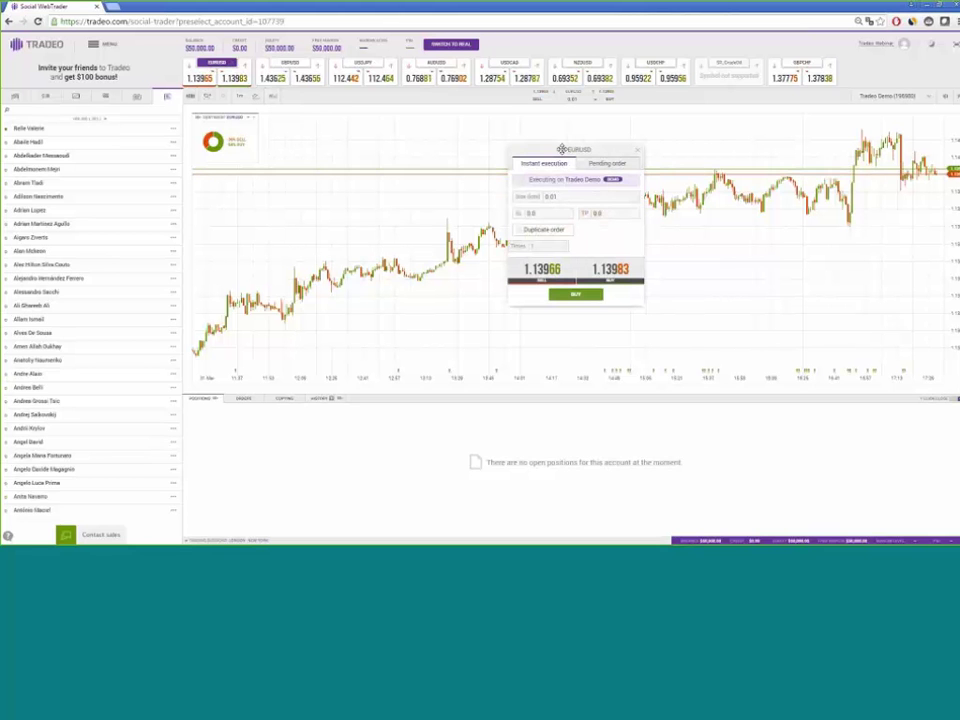
pyautogui.moveTo(559, 149); pyautogui.dragTo(535, 149)
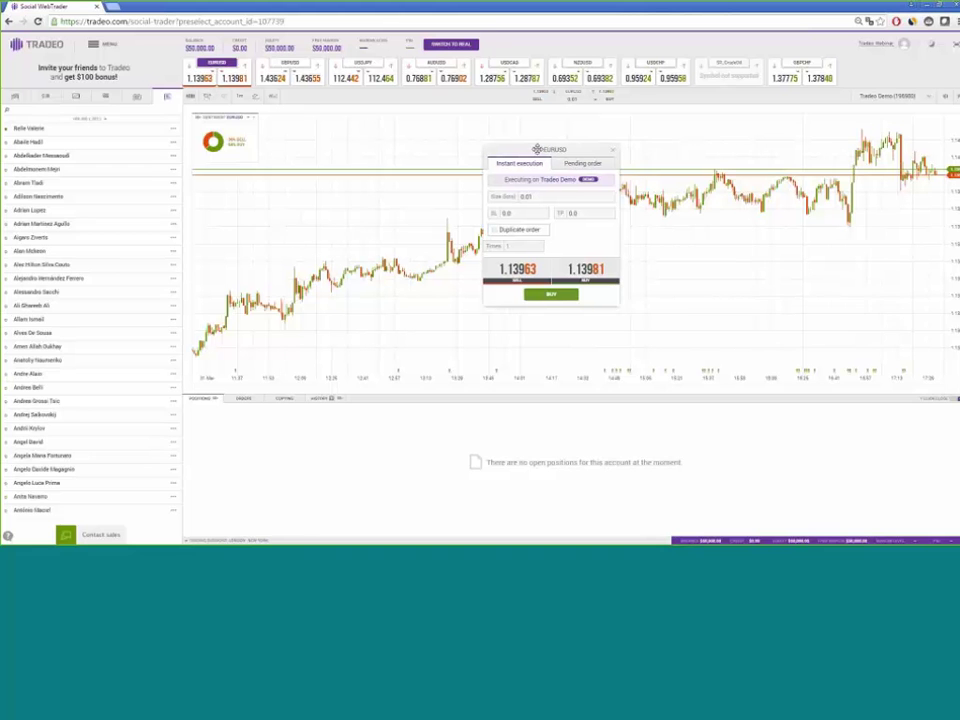
pyautogui.click(535, 197)
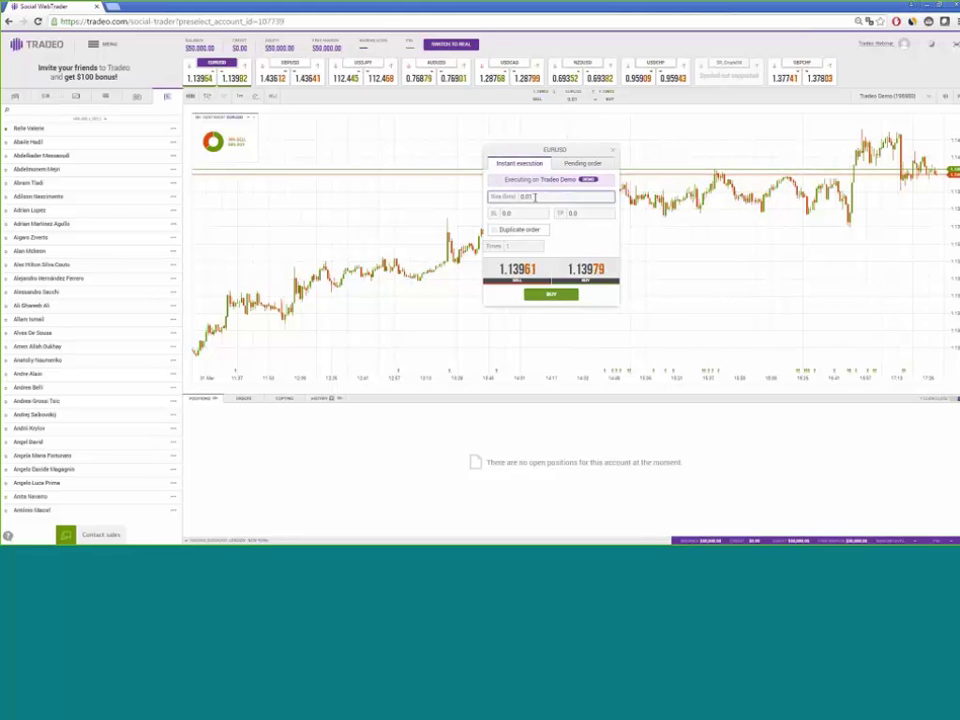
pyautogui.click(531, 214)
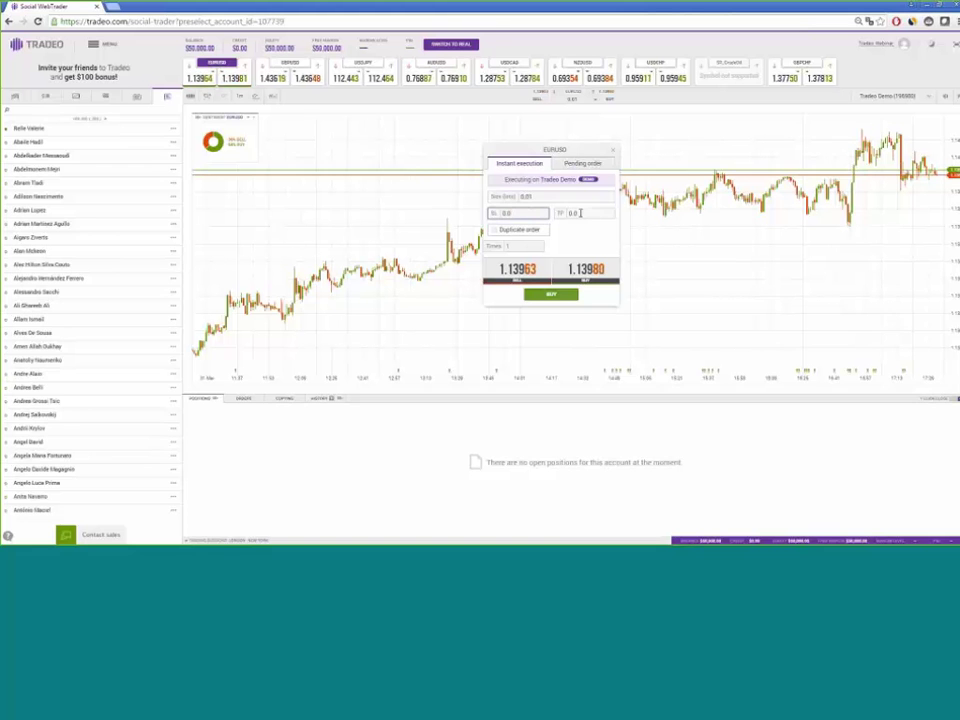
pyautogui.click(580, 213)
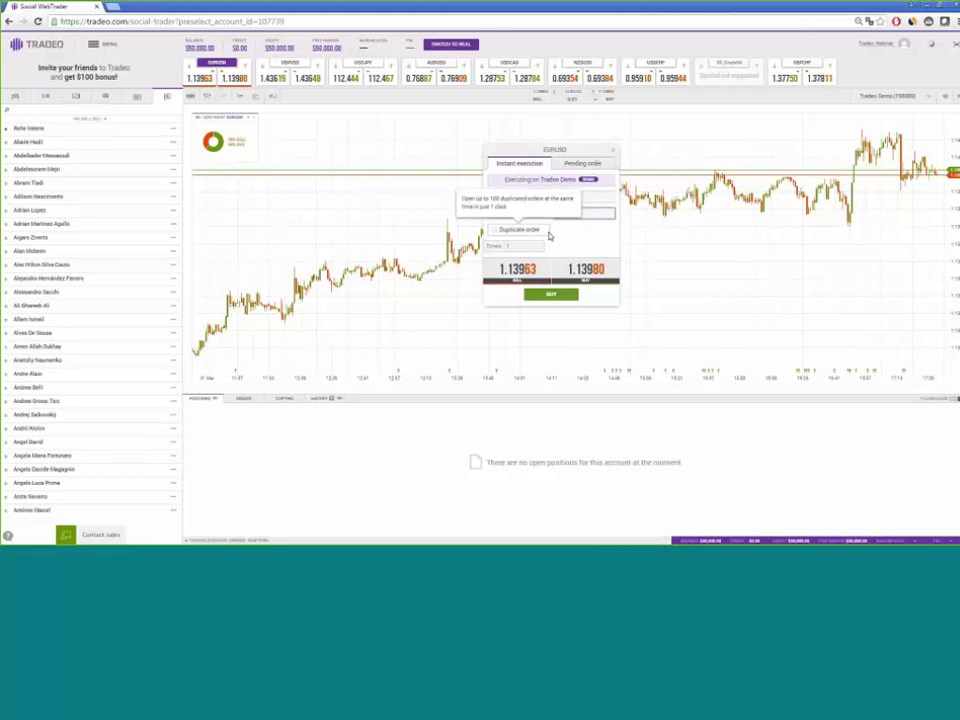
pyautogui.click(551, 295)
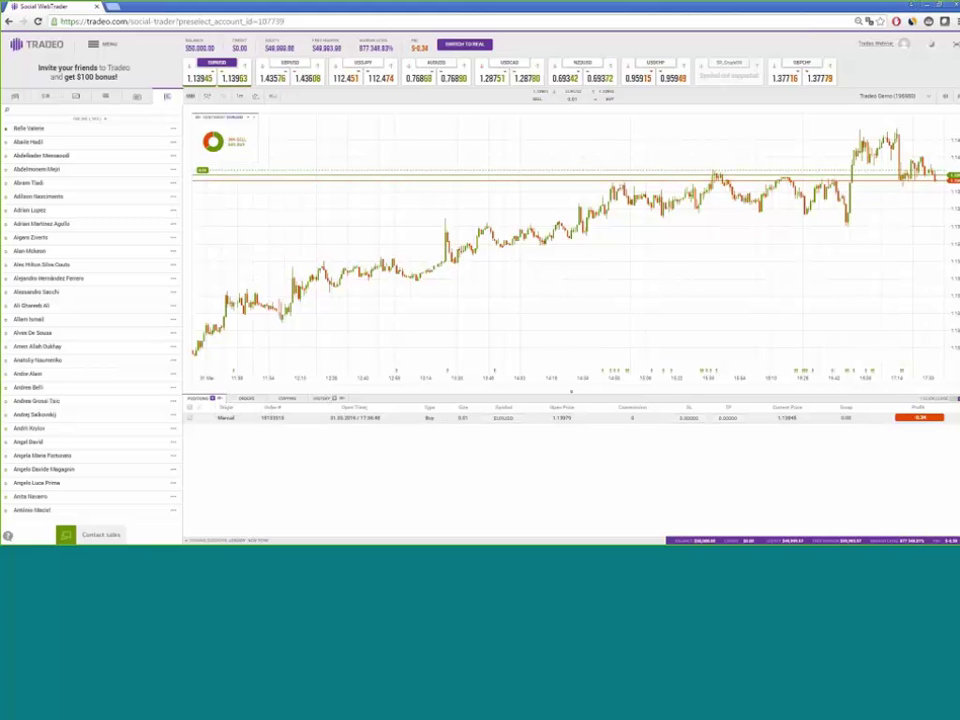
# Step: Review the demo account's pending orders, copied traders, trade history and open positions
pyautogui.click(247, 399)
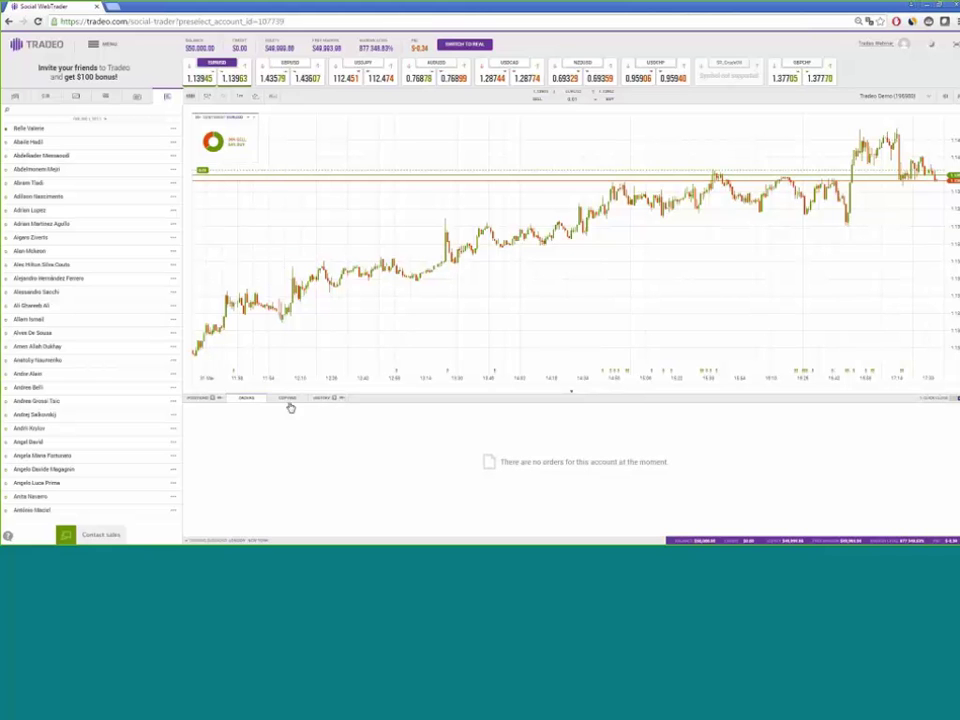
pyautogui.click(289, 403)
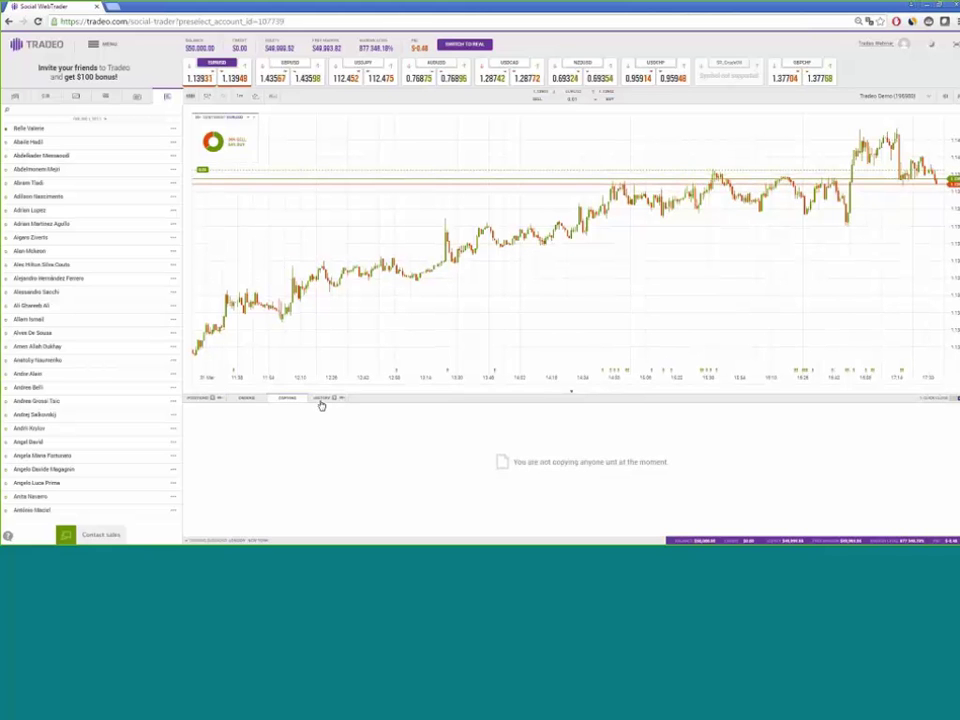
pyautogui.click(321, 399)
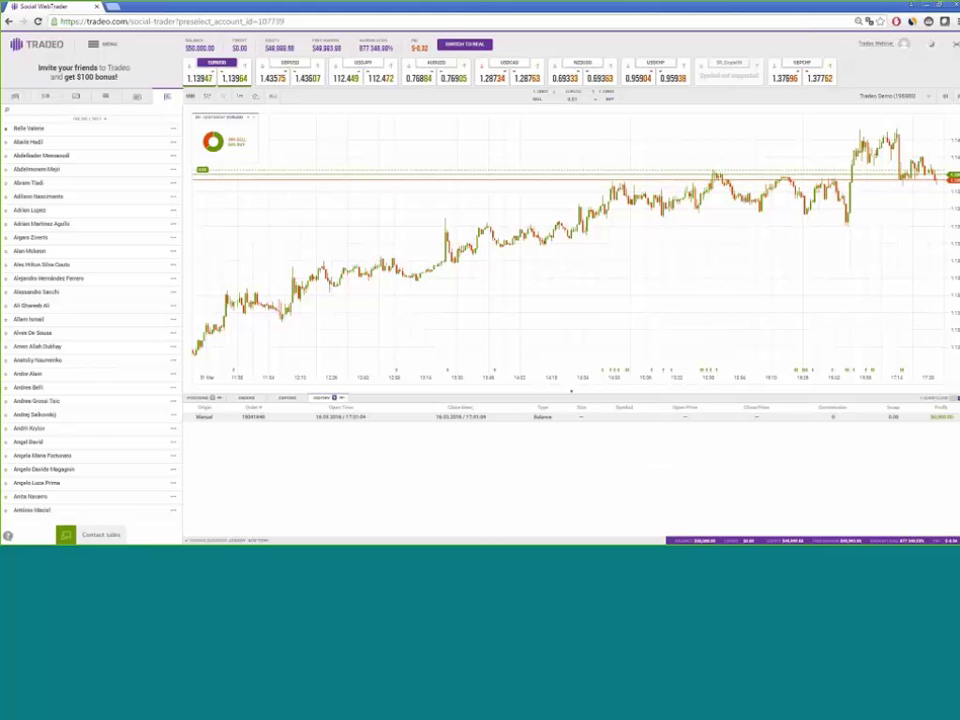
pyautogui.click(200, 398)
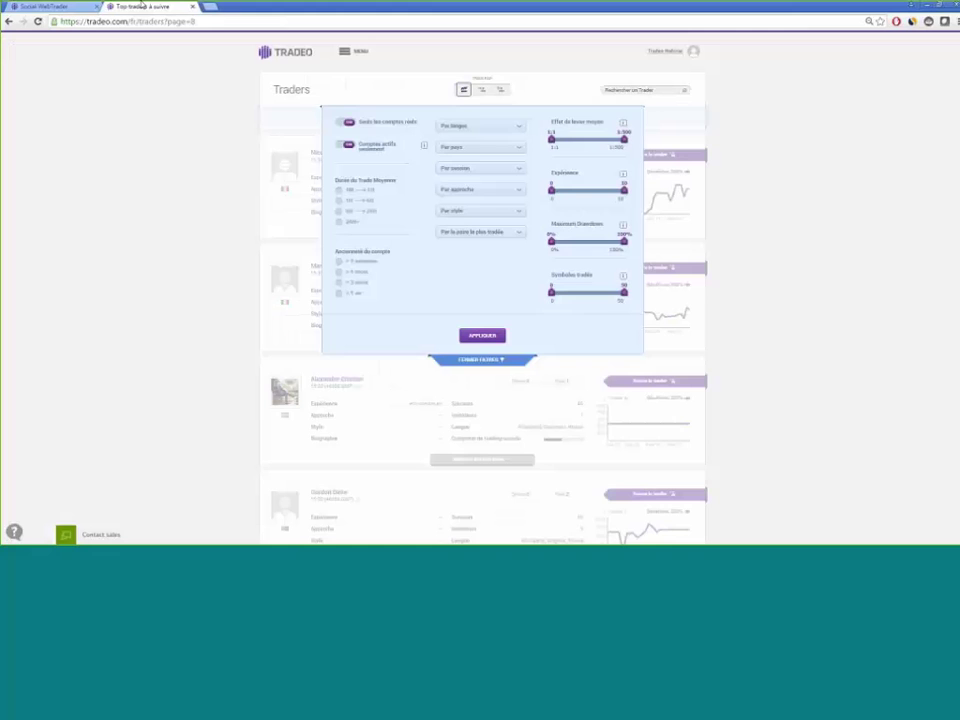
# Step: Return to the Social WebTrader page and open the Traders listing from there
pyautogui.click(63, 6)
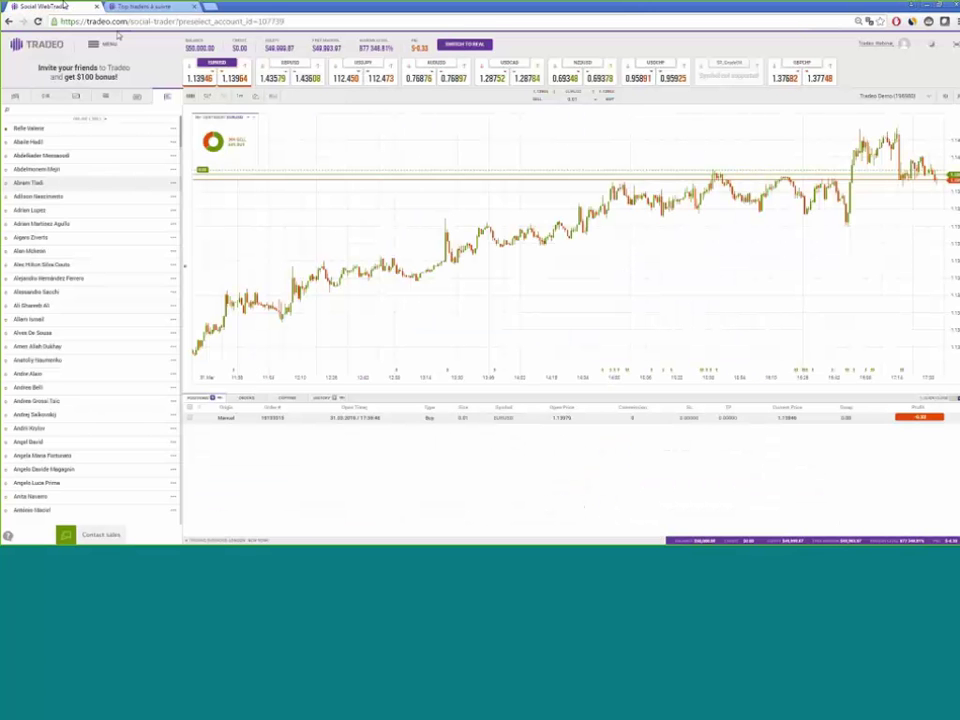
pyautogui.click(101, 44)
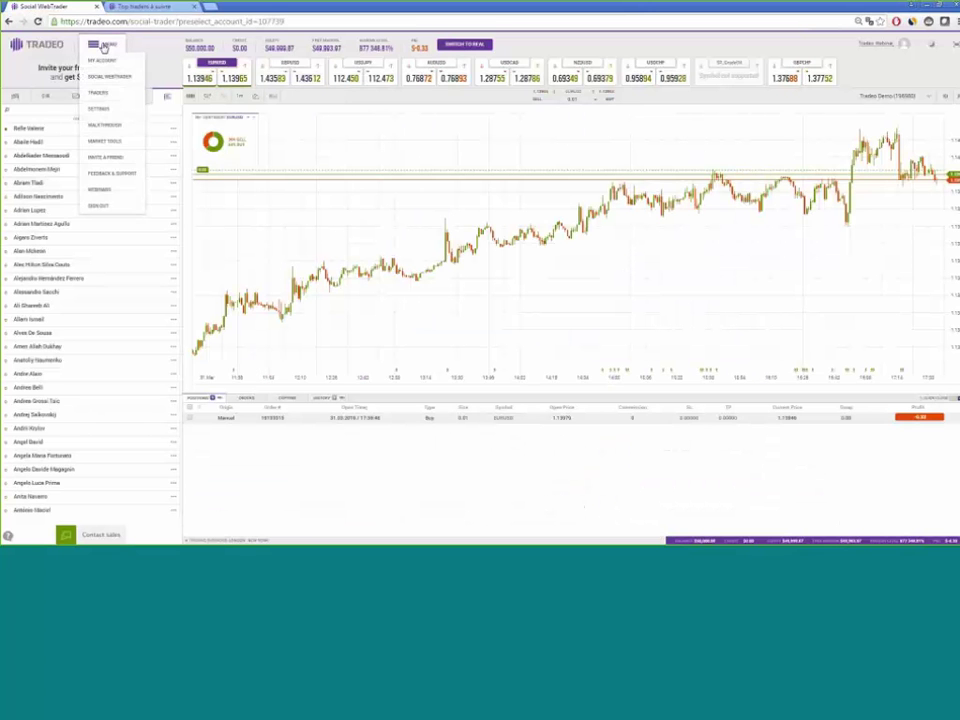
pyautogui.click(104, 96)
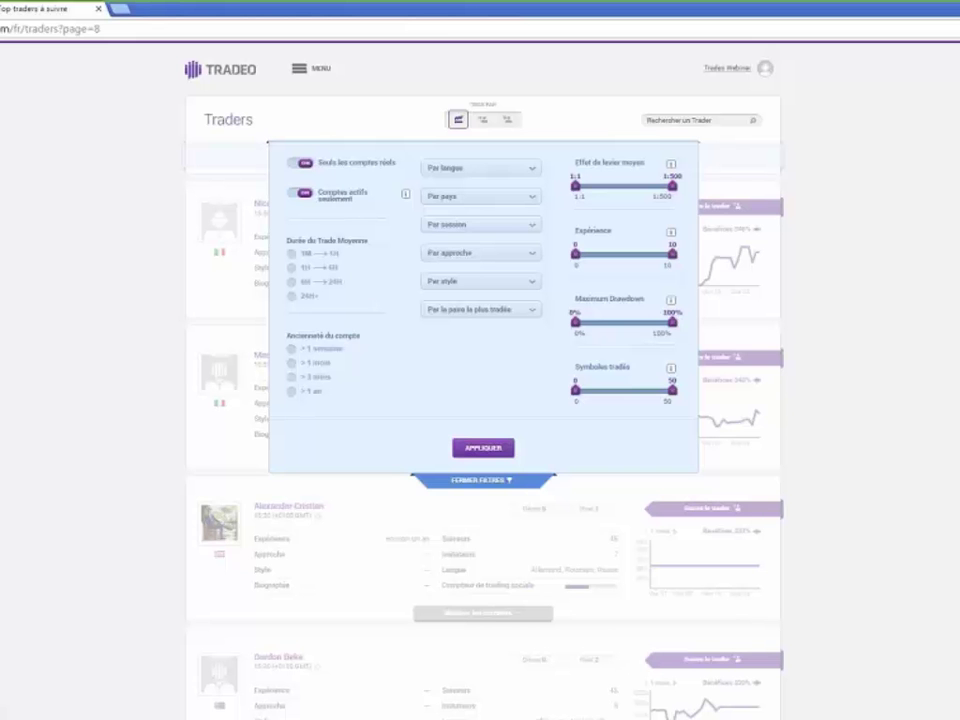
# Step: Examine the trader filter choices for language, country and trading session without applying any
pyautogui.click(531, 170)
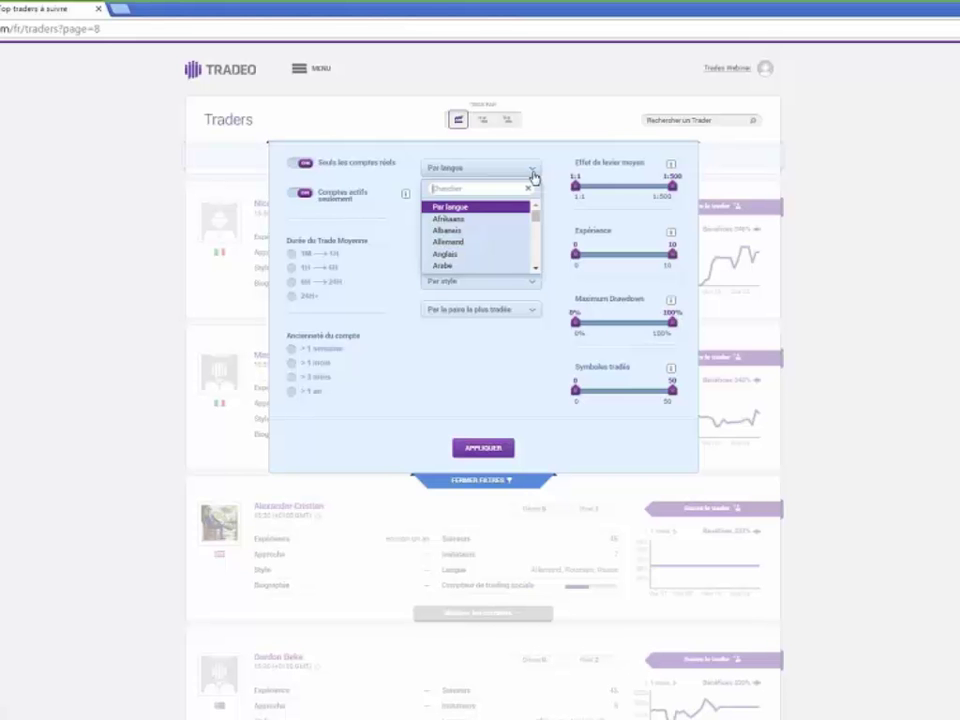
pyautogui.click(437, 354)
pyautogui.click(492, 200)
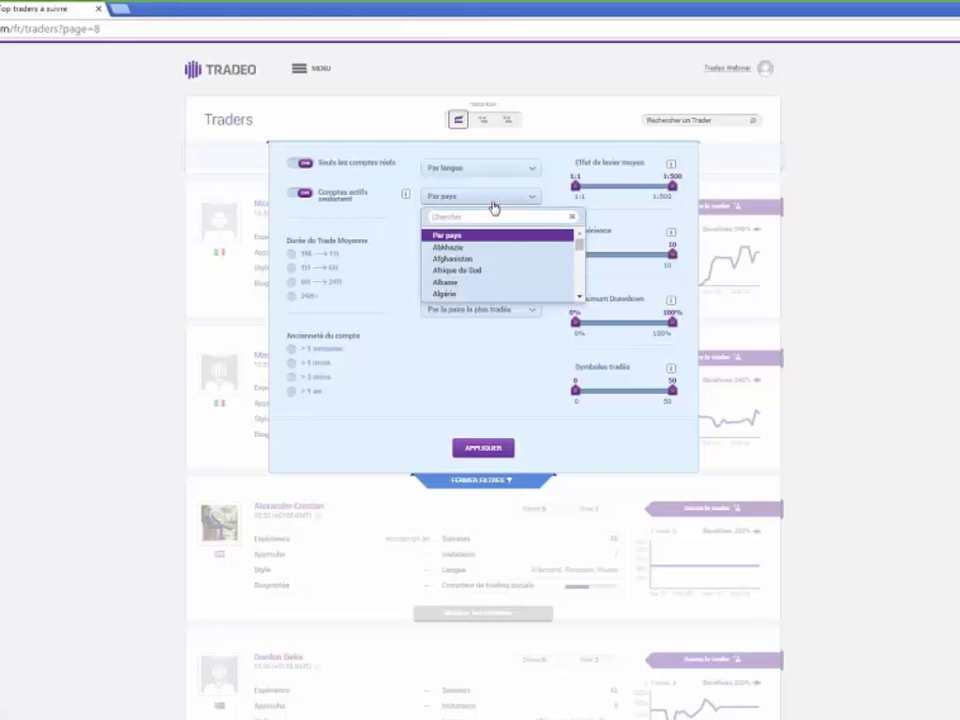
pyautogui.click(494, 207)
pyautogui.click(478, 229)
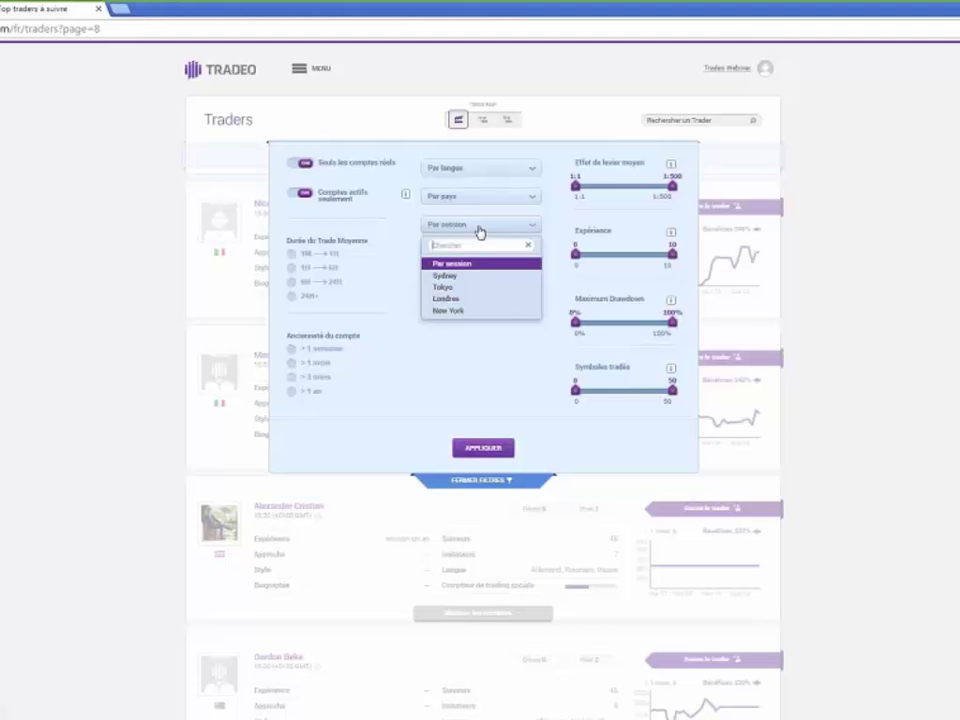
pyautogui.click(470, 287)
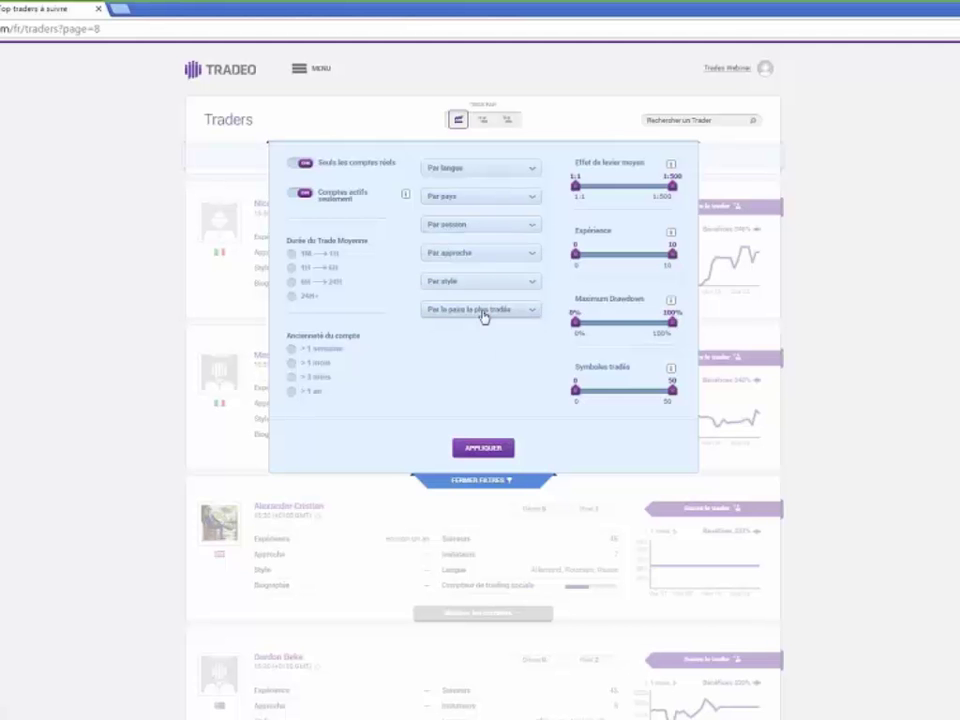
# Step: Examine the trader filter choices for approach, style and most traded pair, and close the filters without applying them
pyautogui.click(498, 254)
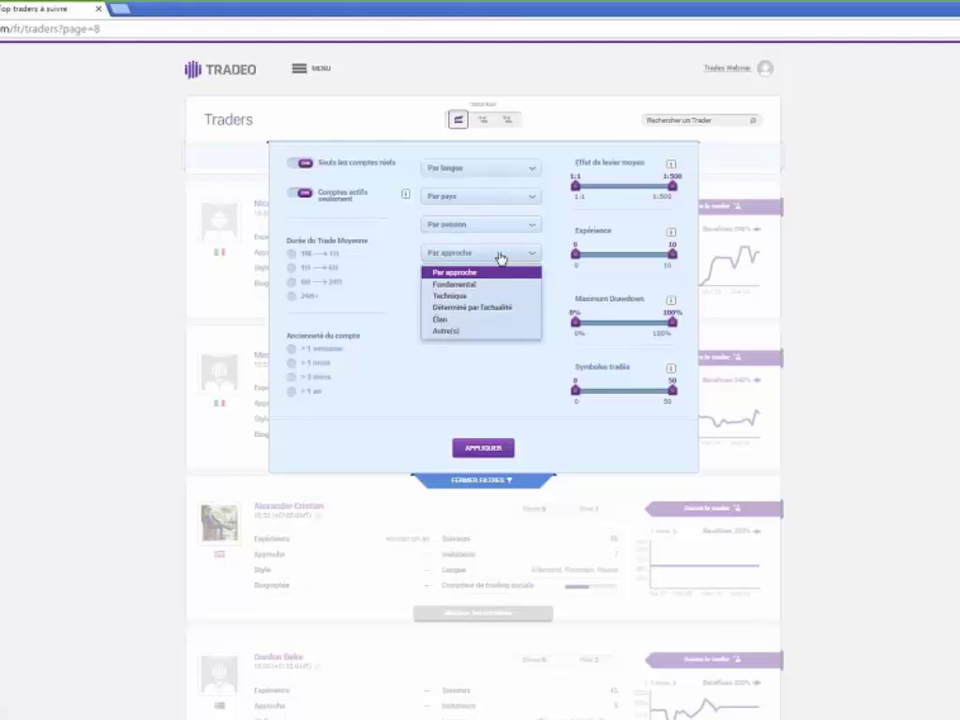
pyautogui.click(476, 333)
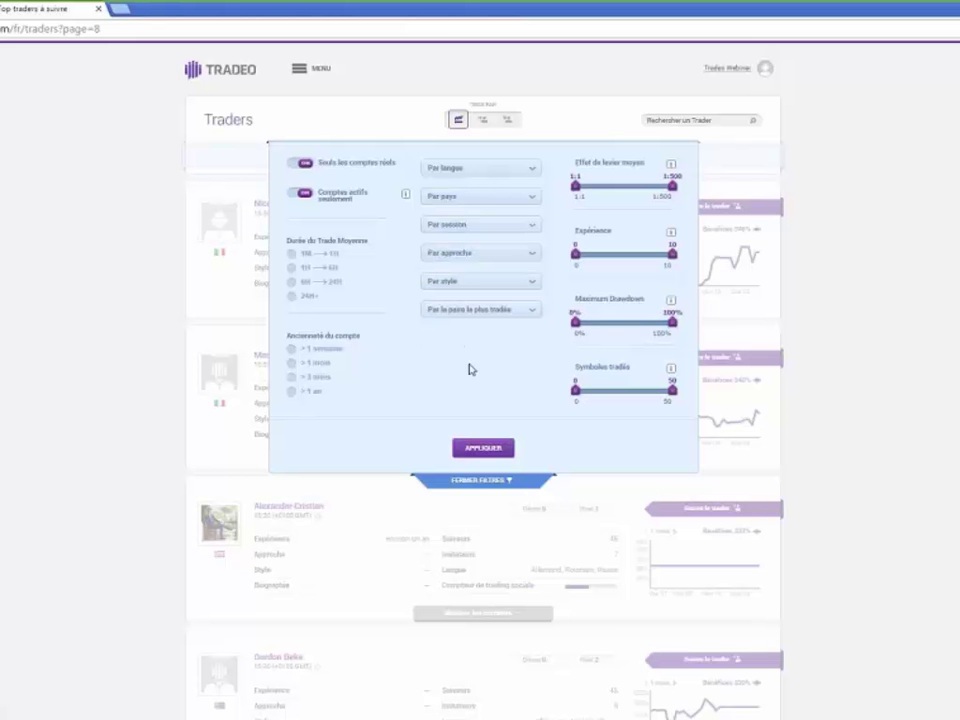
pyautogui.click(500, 285)
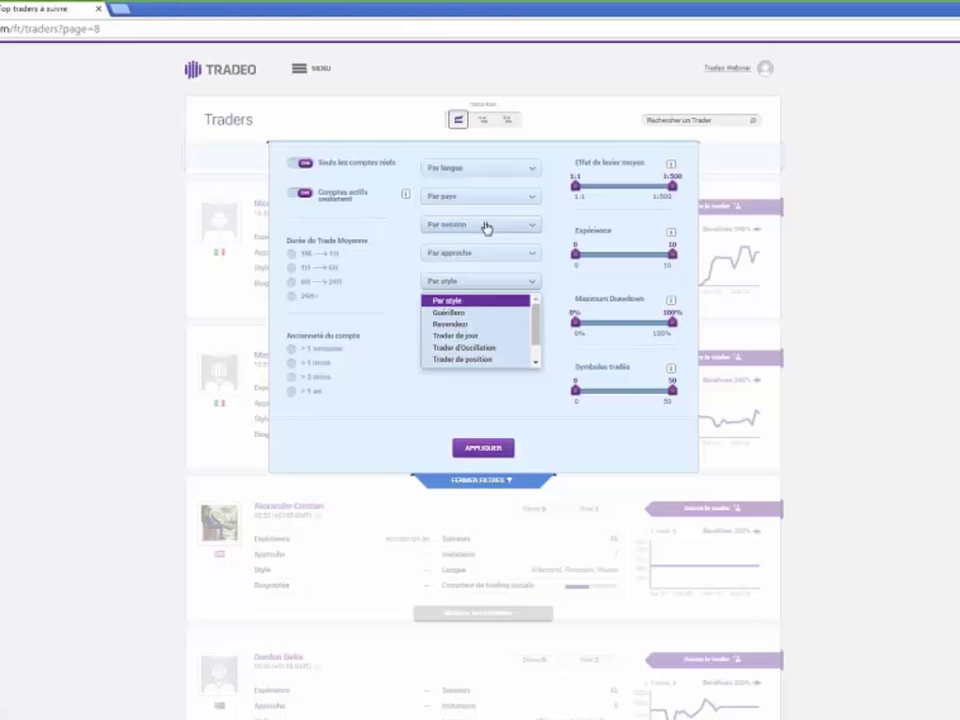
pyautogui.click(343, 360)
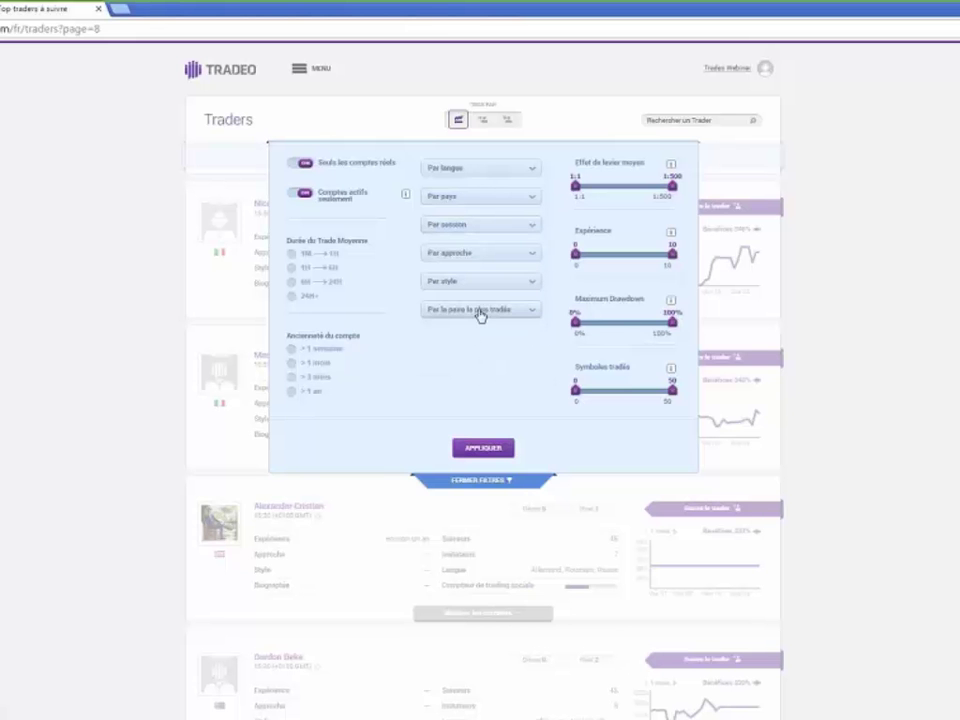
pyautogui.click(480, 312)
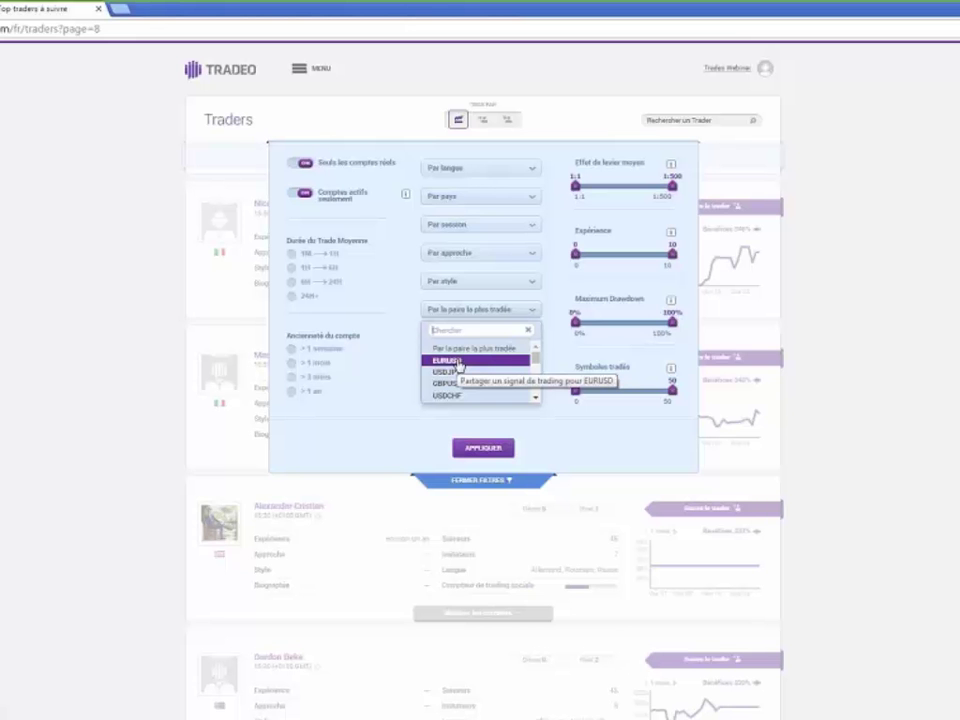
pyautogui.click(415, 426)
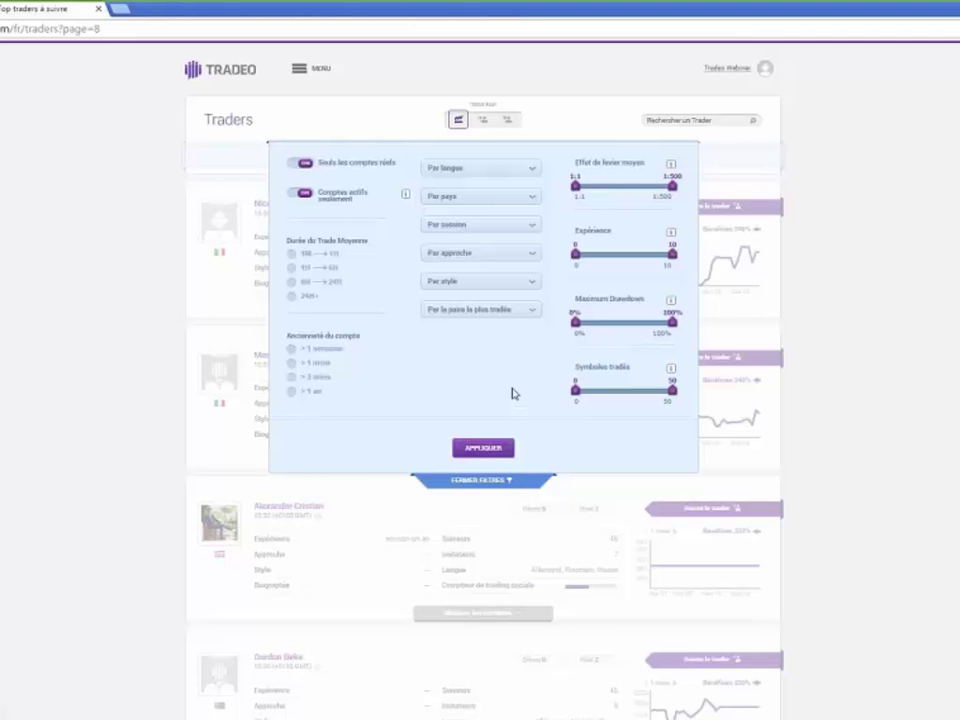
pyautogui.click(482, 482)
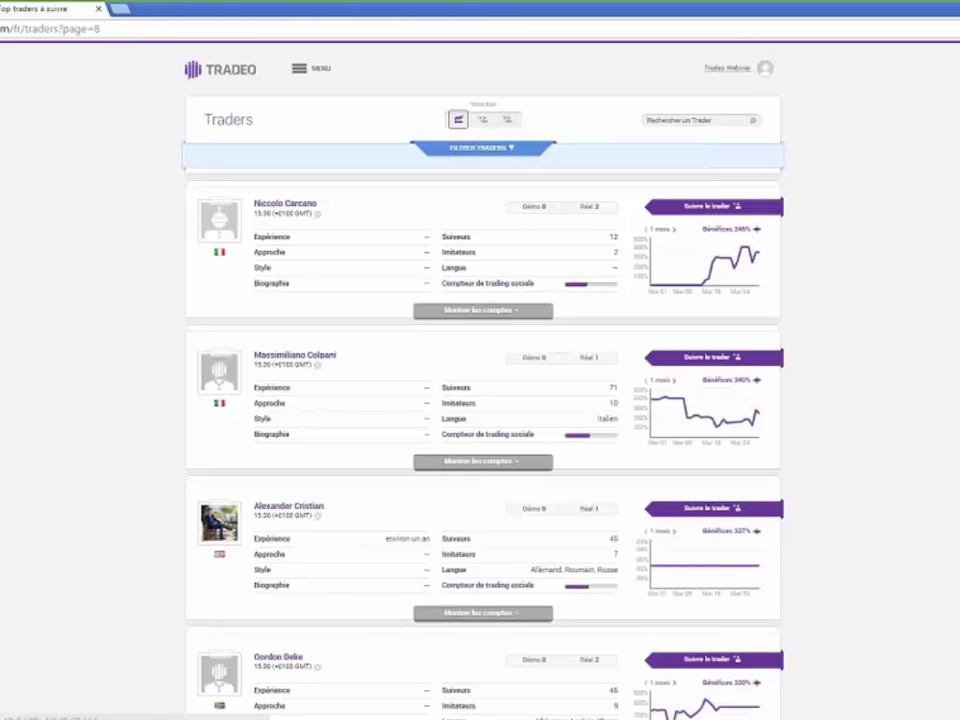
# Step: Open the first listed trader's profile and view the detailed statistics of the Tradeo real account
pyautogui.click(296, 207)
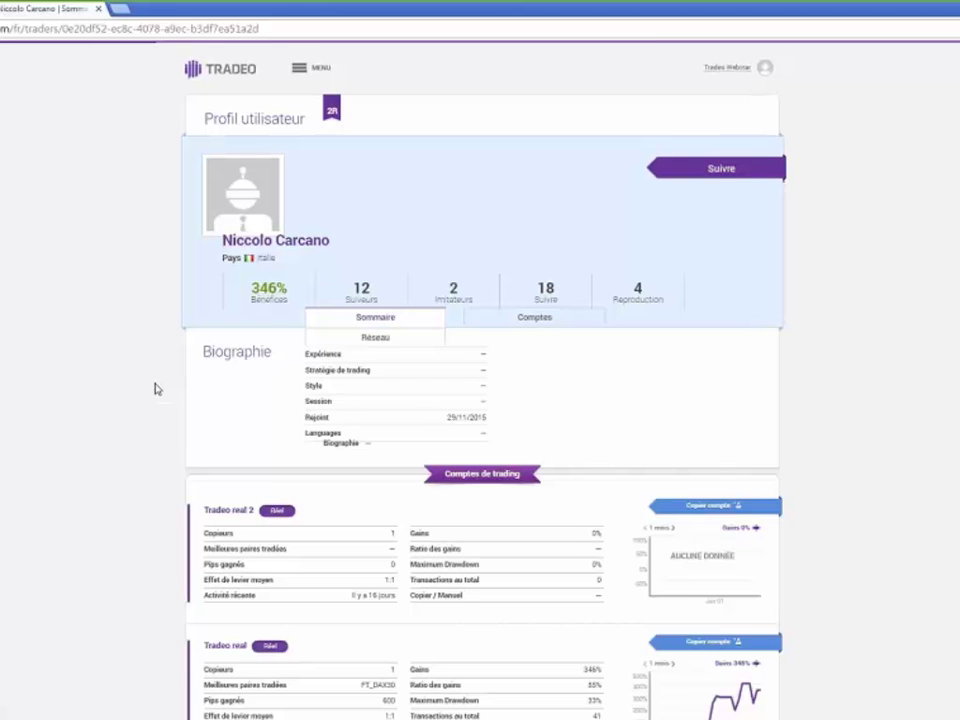
pyautogui.scroll(-2, 155, 388)
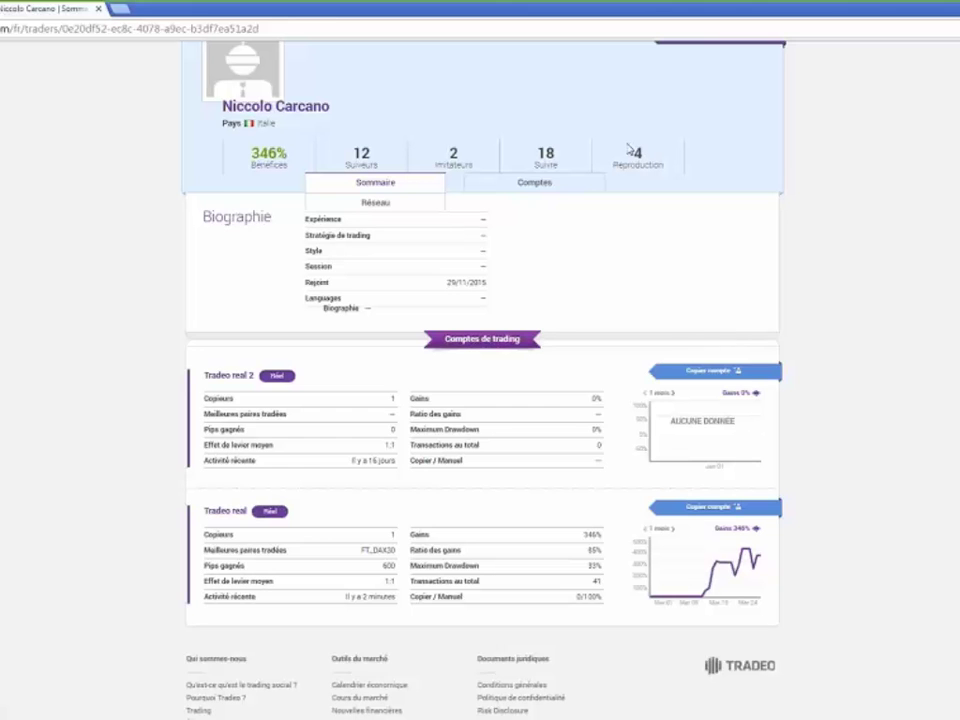
pyautogui.moveTo(651, 156)
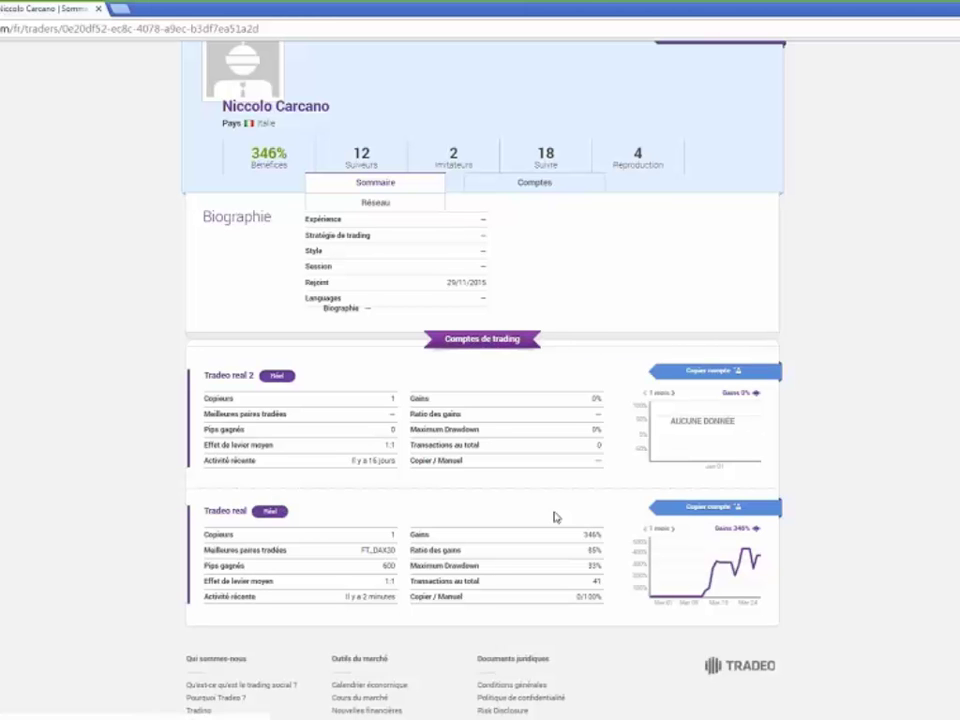
pyautogui.click(227, 513)
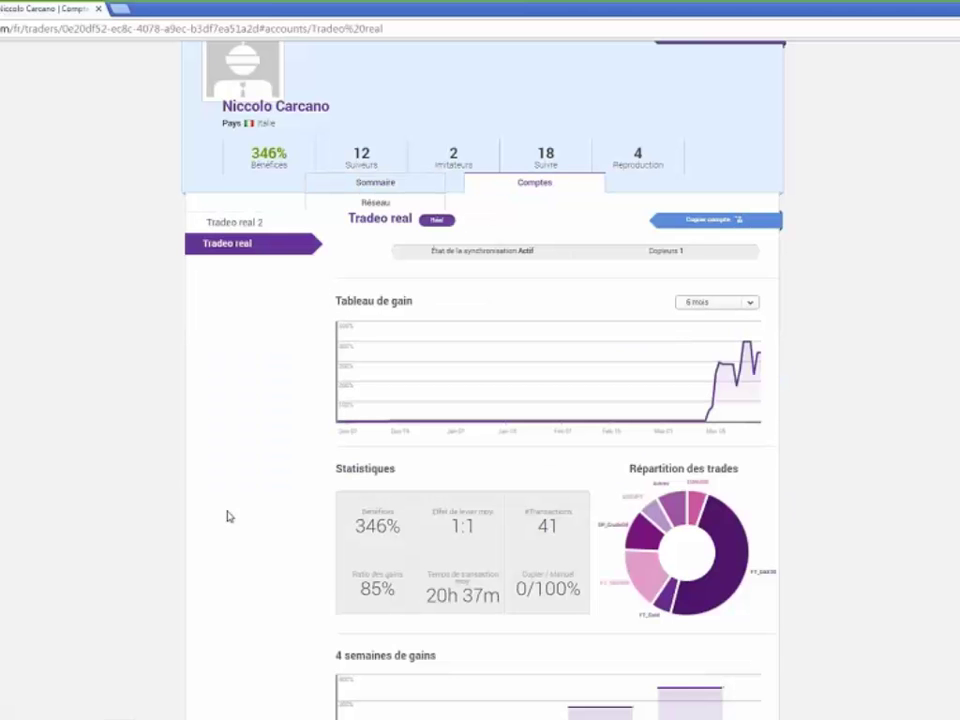
# Step: Examine the Tradeo real account's trade distribution, four-week gains, open positions, pending orders and trade history
pyautogui.scroll(-3, 240, 511)
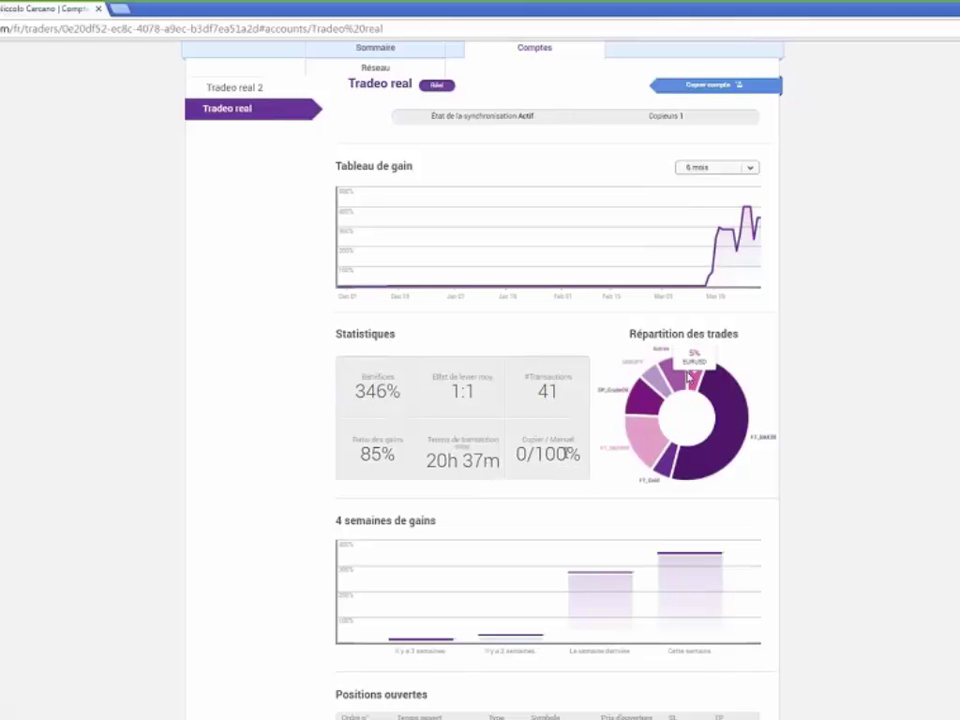
pyautogui.moveTo(700, 392)
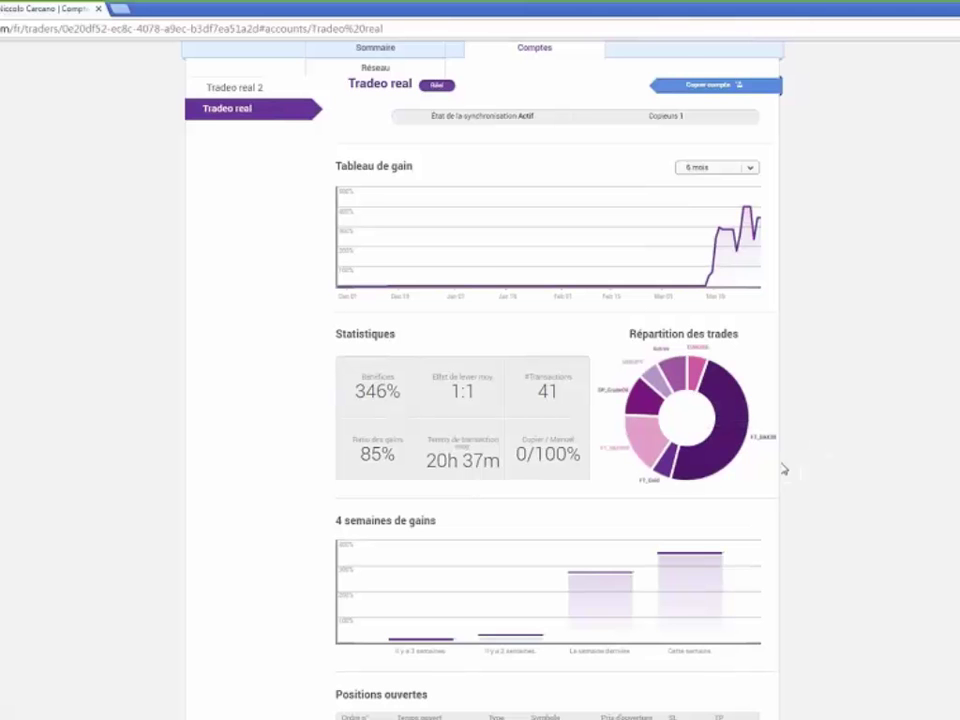
pyautogui.scroll(-3, 779, 472)
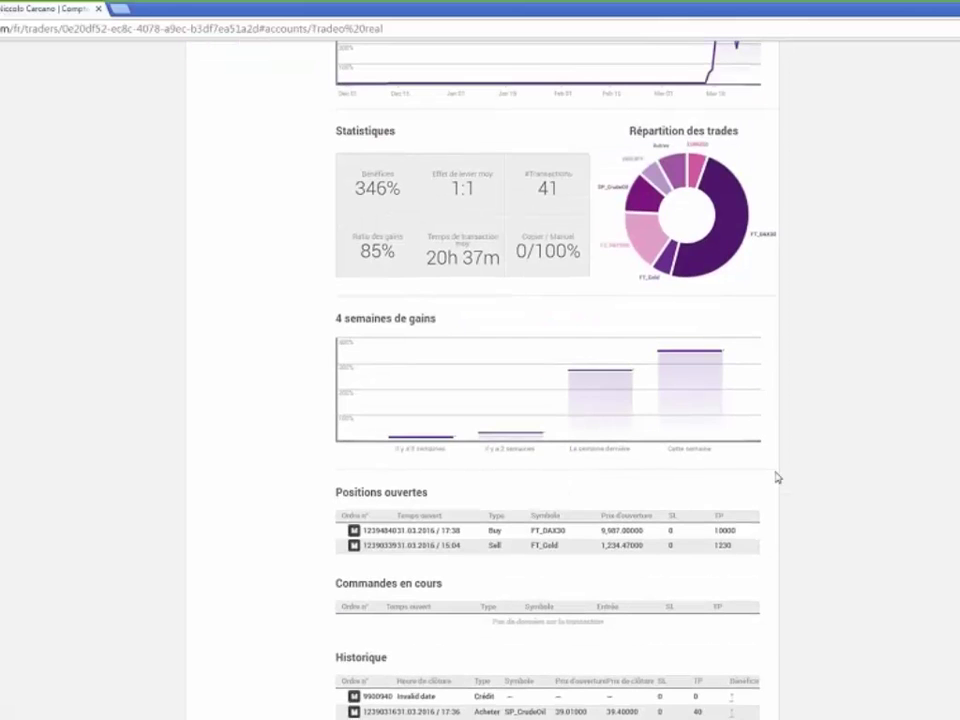
pyautogui.scroll(-3, 776, 476)
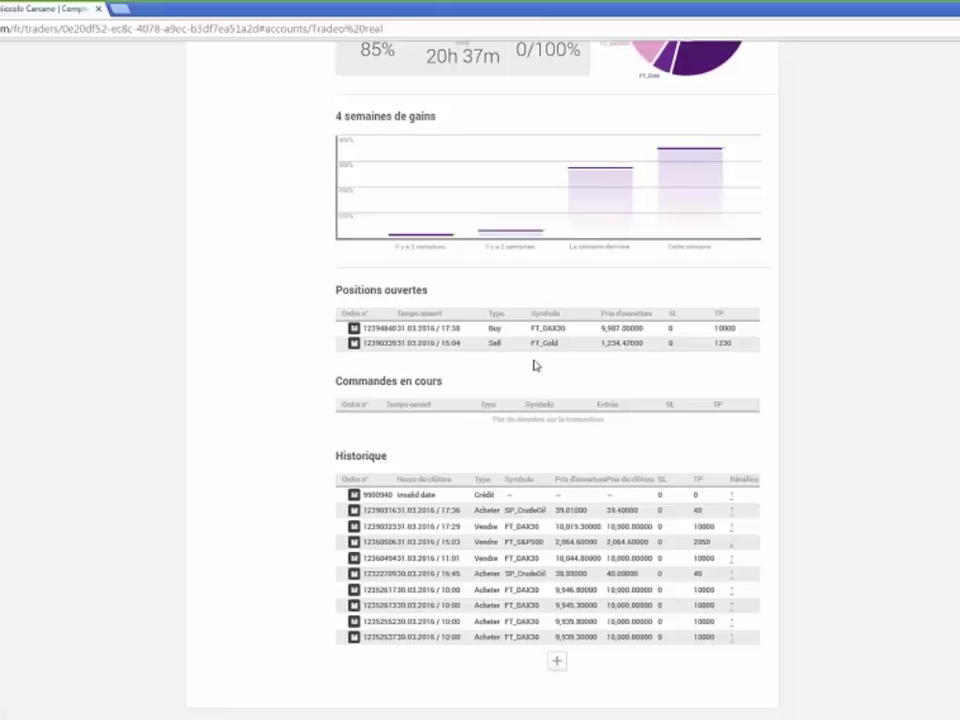
pyautogui.scroll(-1, 500, 400)
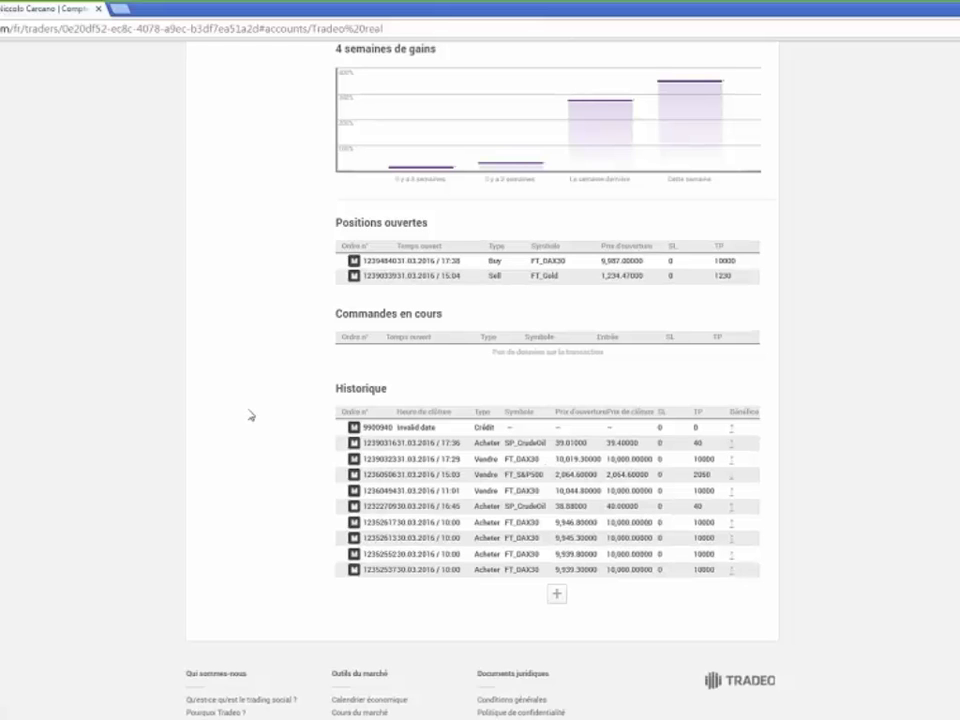
pyautogui.scroll(5, 251, 415)
pyautogui.scroll(3, 251, 415)
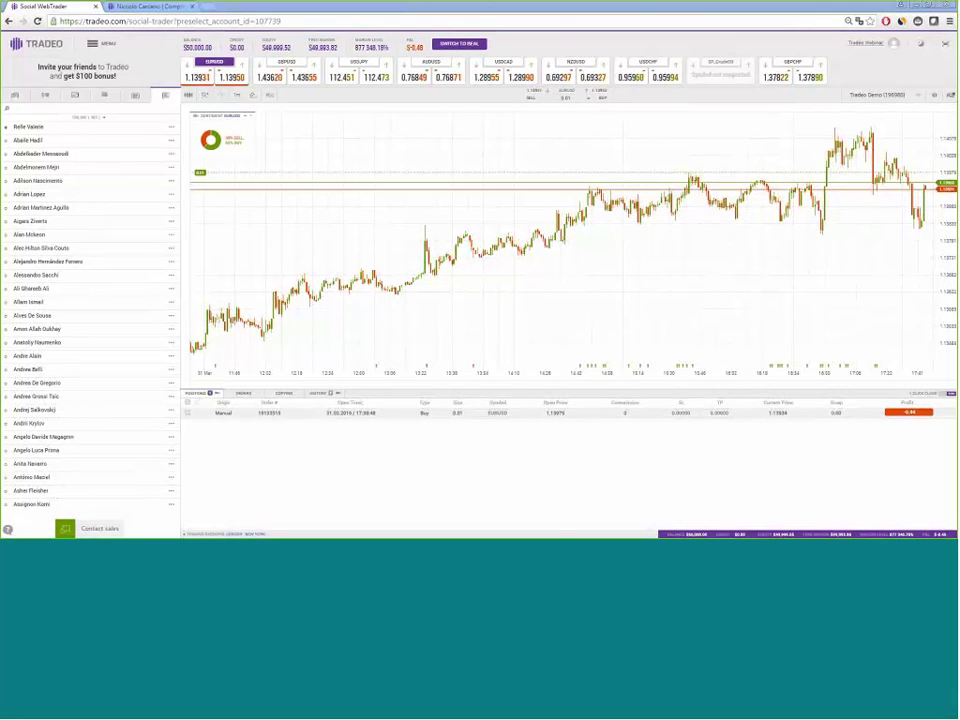
# Step: On the other open trader profile, dismiss the existing copy dialog and set up copying the Tradeo challenge account to the Tradeo demo account
pyautogui.click(229, 6)
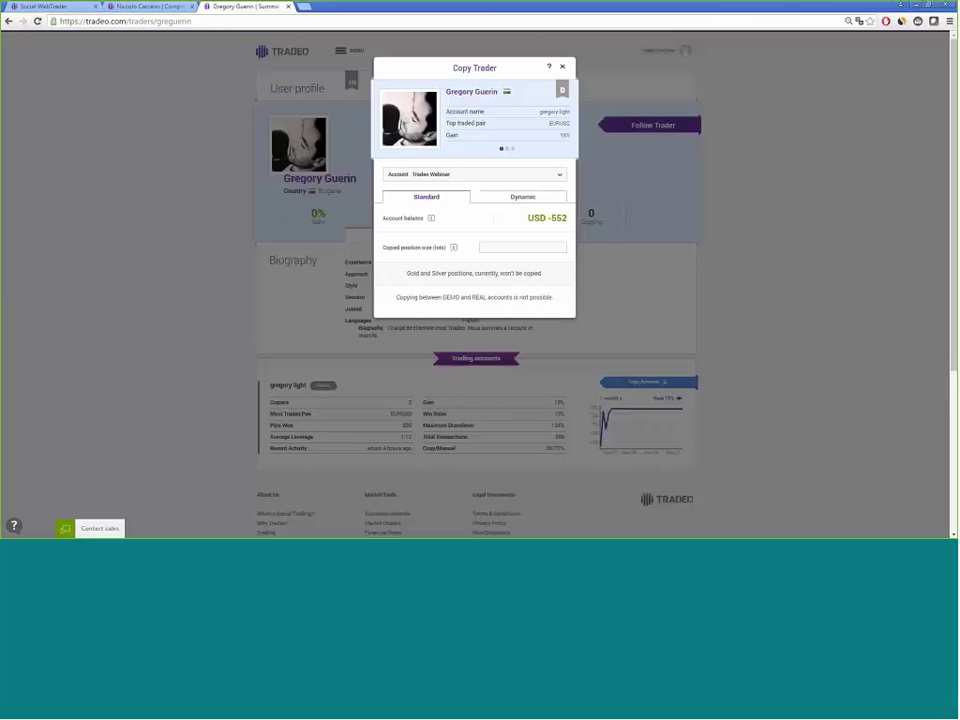
pyautogui.click(198, 108)
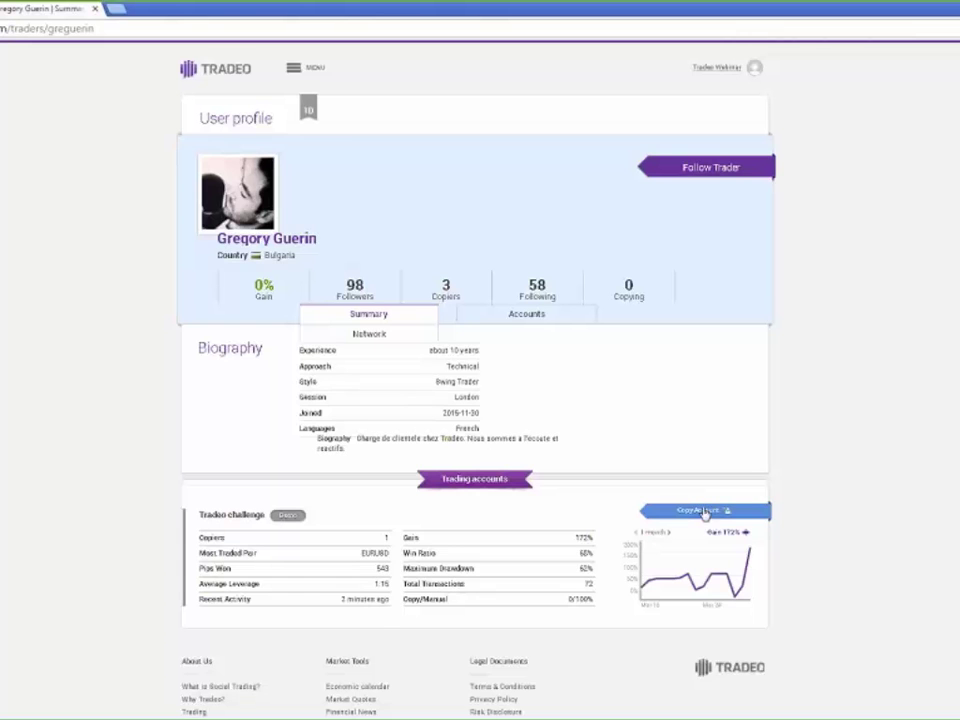
pyautogui.click(705, 511)
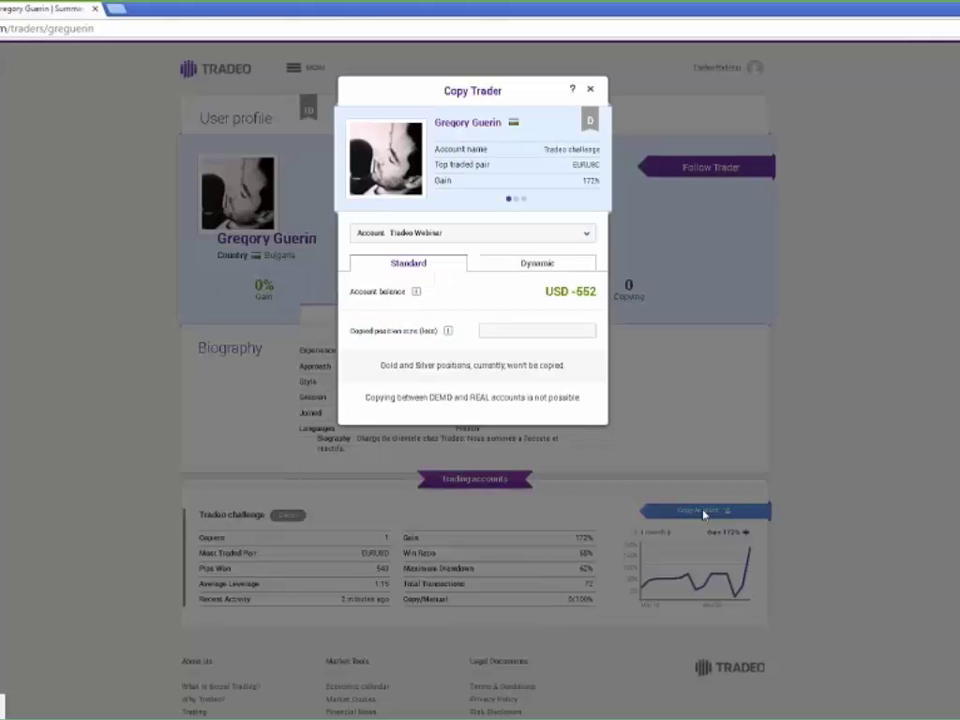
pyautogui.click(577, 236)
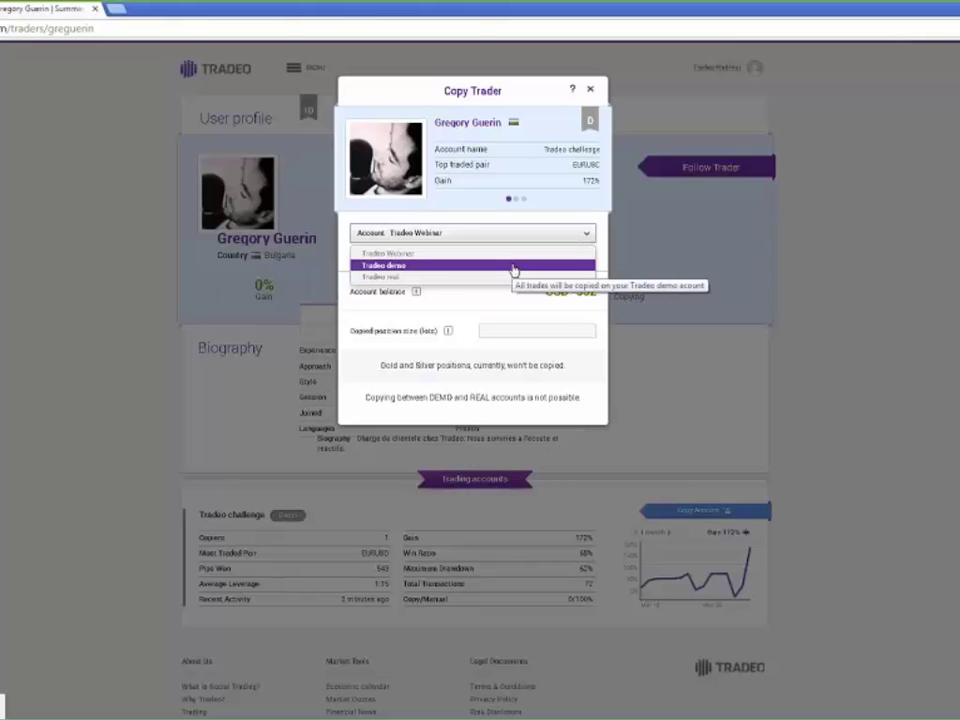
pyautogui.click(513, 266)
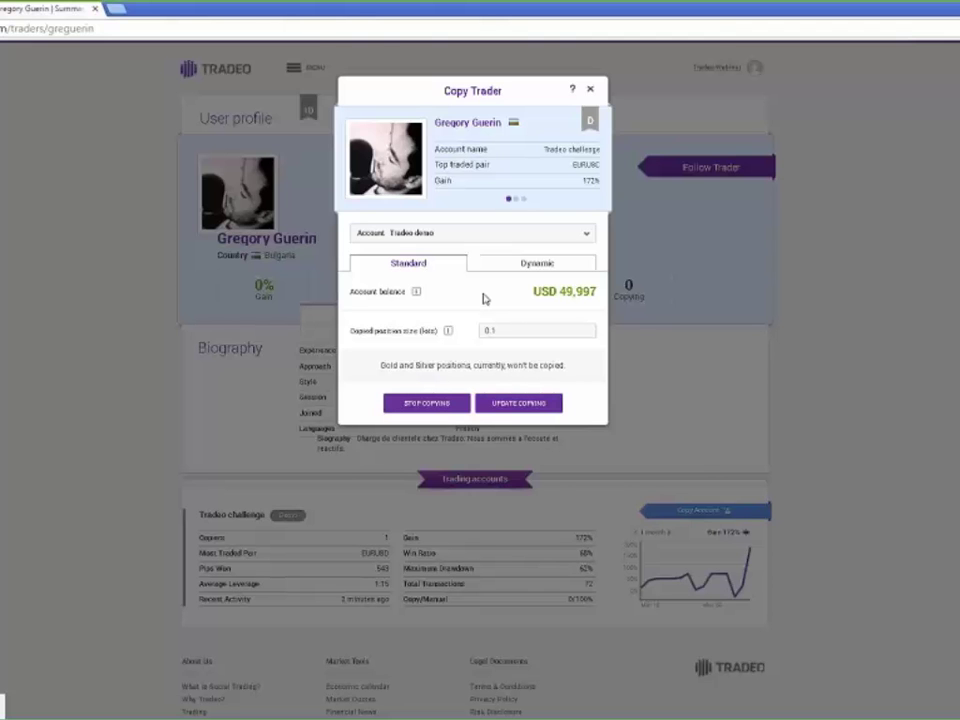
# Step: Set the copied position size to 0.10 lots, update the copying and return to the Social WebTrader page
pyautogui.tripleClick(508, 332)
pyautogui.press('BackSpace')
pyautogui.write('1')
pyautogui.write('0.10')
pyautogui.click(518, 403)
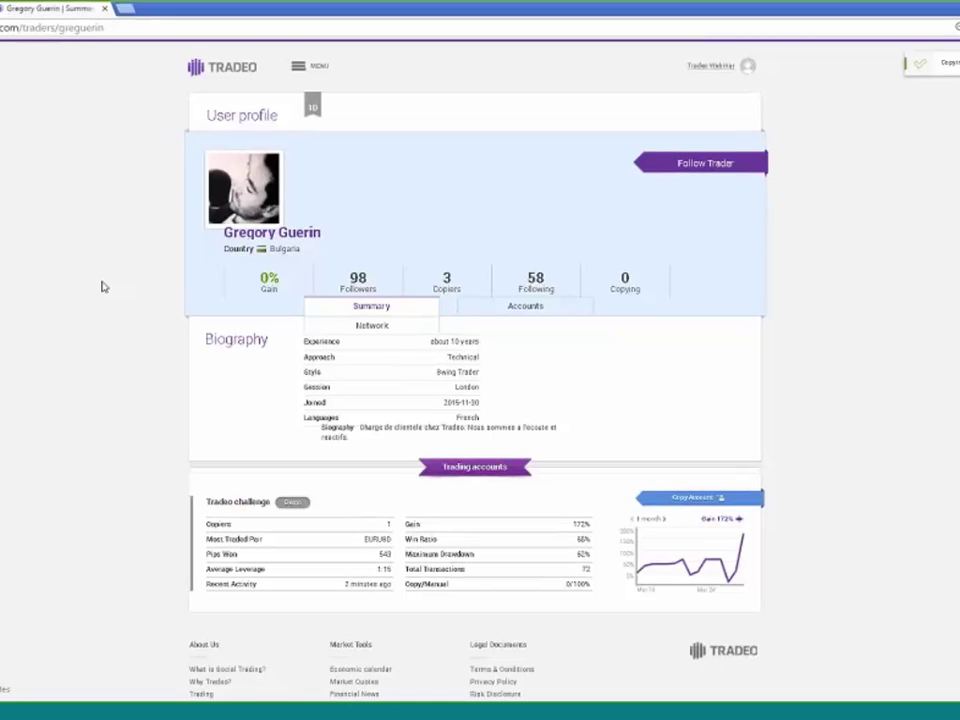
pyautogui.click(55, 7)
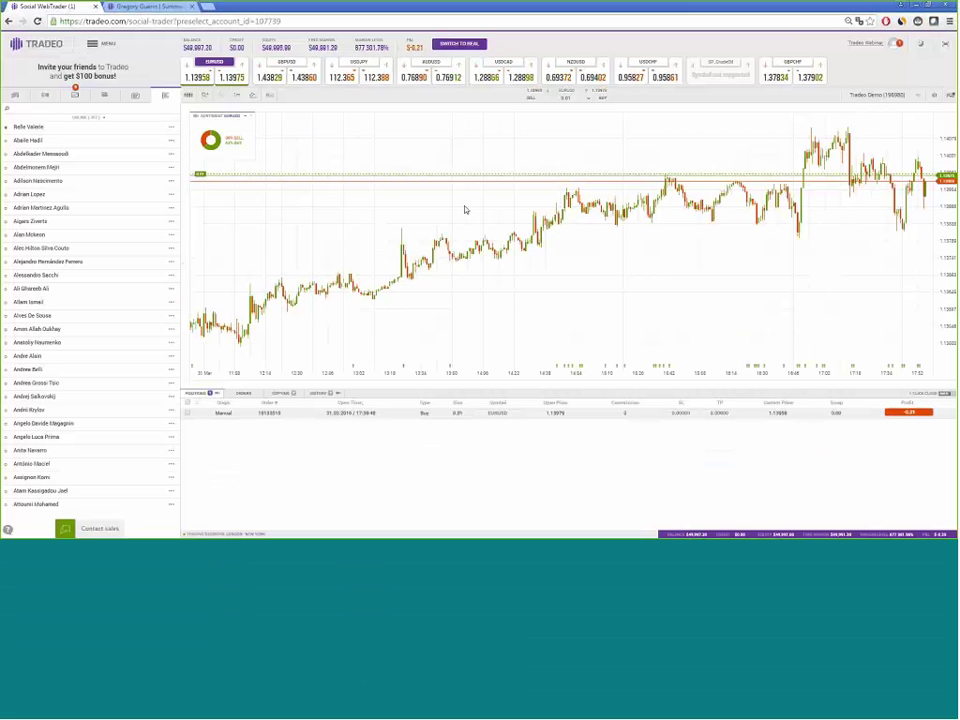